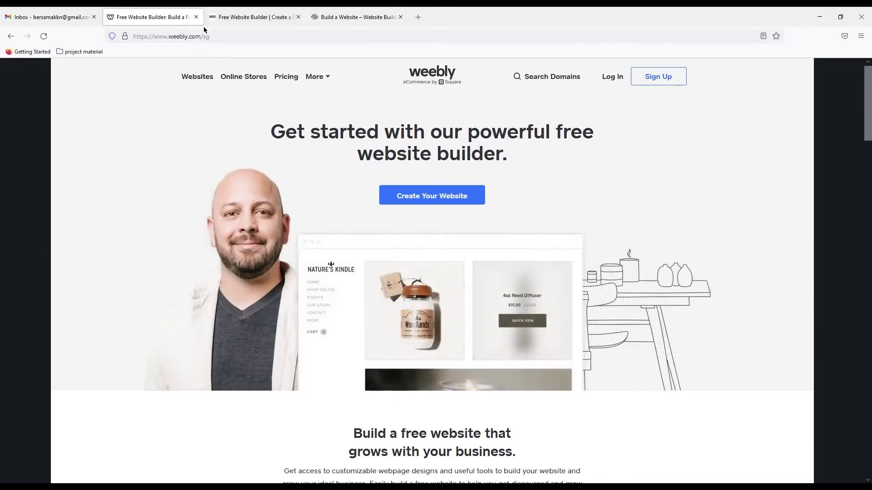
- Browse the Wix and Squarespace homepages, scrolling through each
click(237, 22)
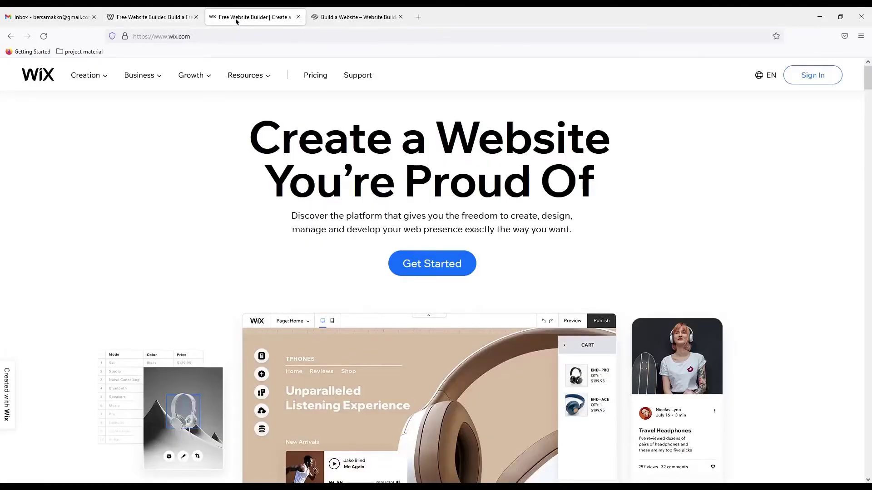
scroll(397, 168, down, 2)
scroll(386, 127, up, 2)
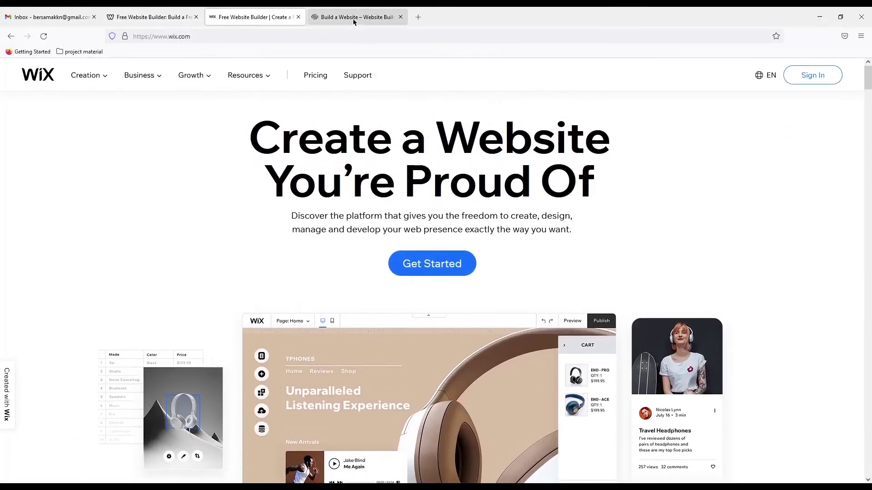
click(354, 21)
scroll(404, 119, down, 1)
scroll(404, 119, up, 1)
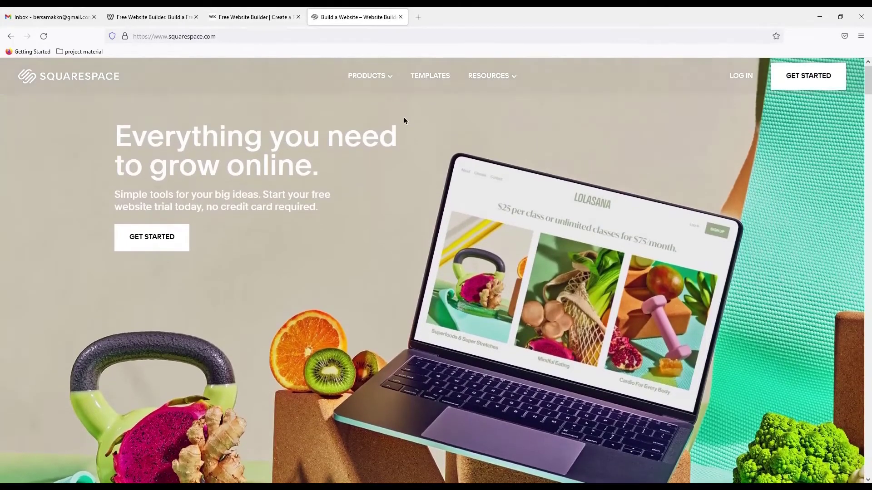
- Check the Weebly page and the Gmail inbox, then close the Weebly tab
click(130, 16)
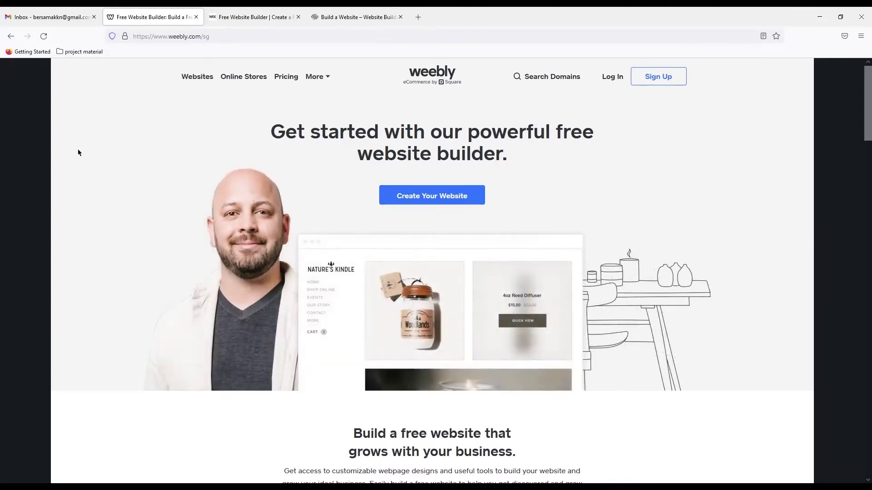
click(69, 26)
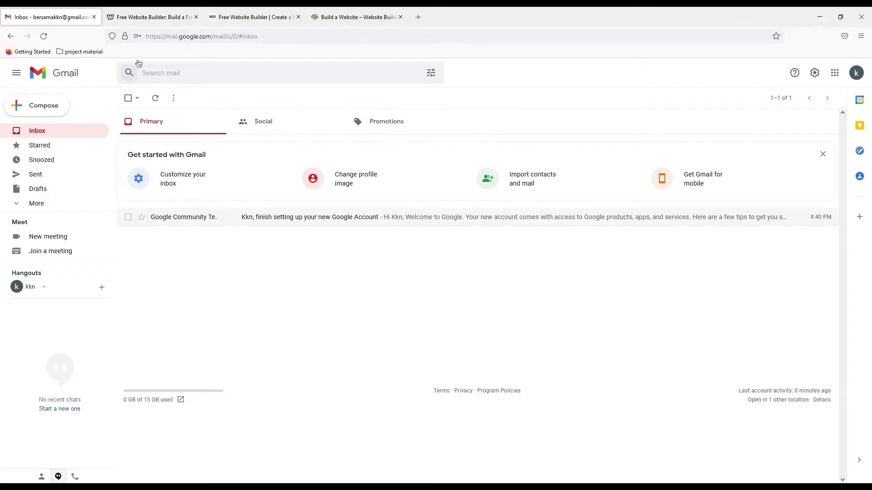
click(142, 21)
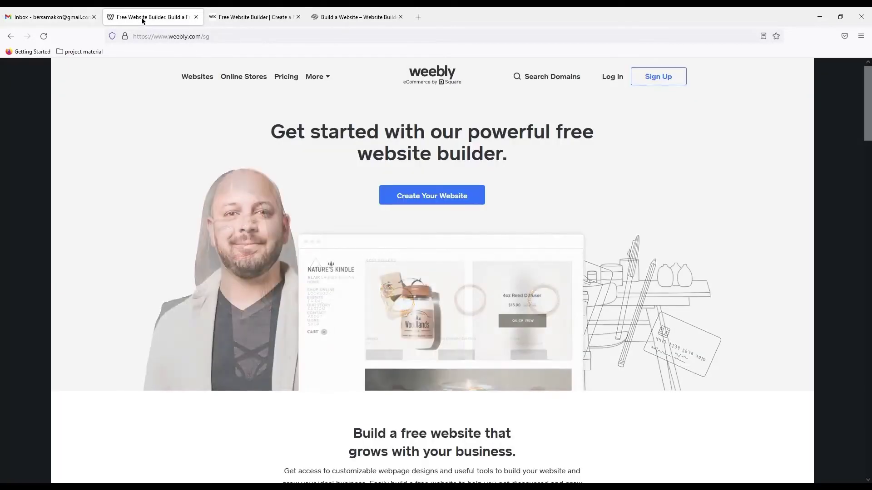
key(ctrl+w)
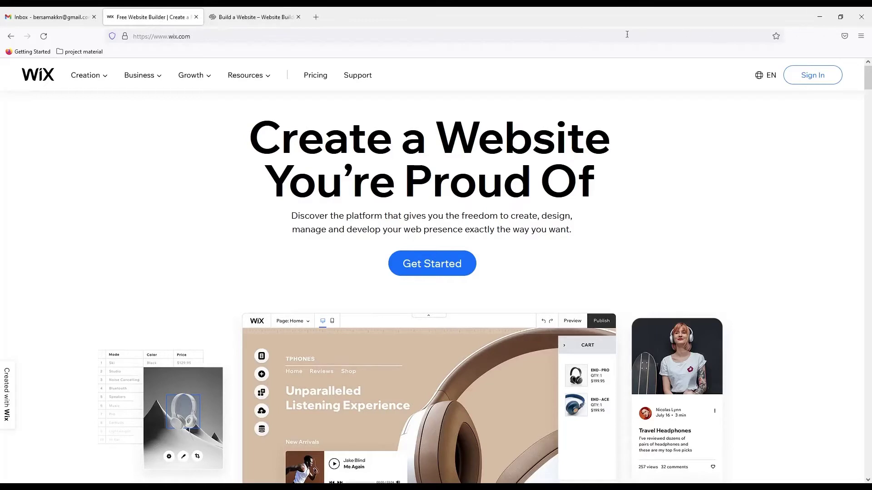
- Close the Squarespace tab and load weebly.com in place of the Wix address
click(298, 17)
drag(191, 36, 125, 37)
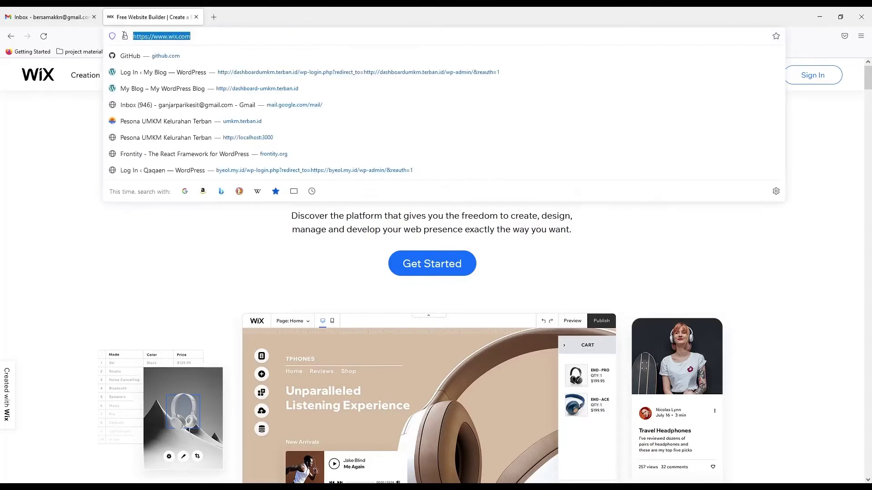
text(w)
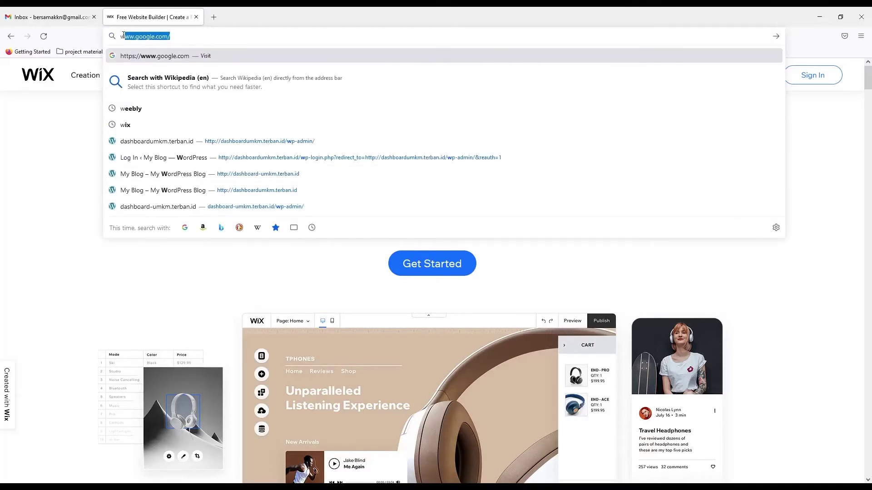
text(eeb)
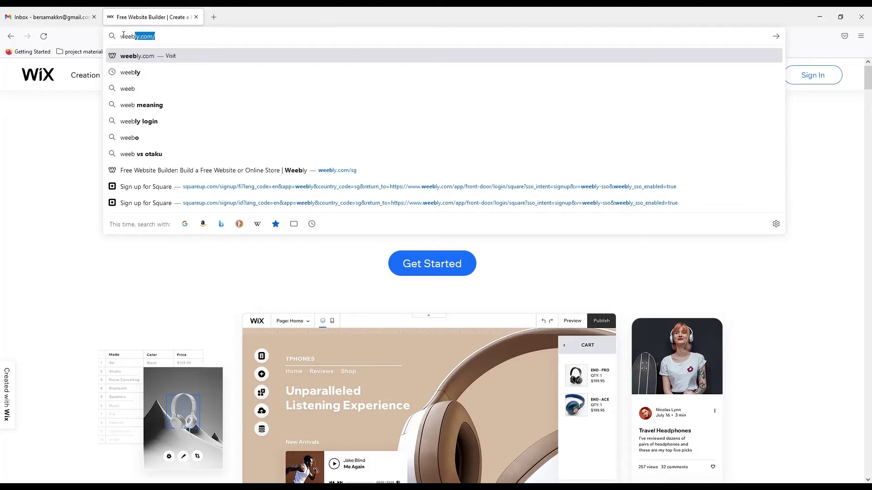
text(ly.com)
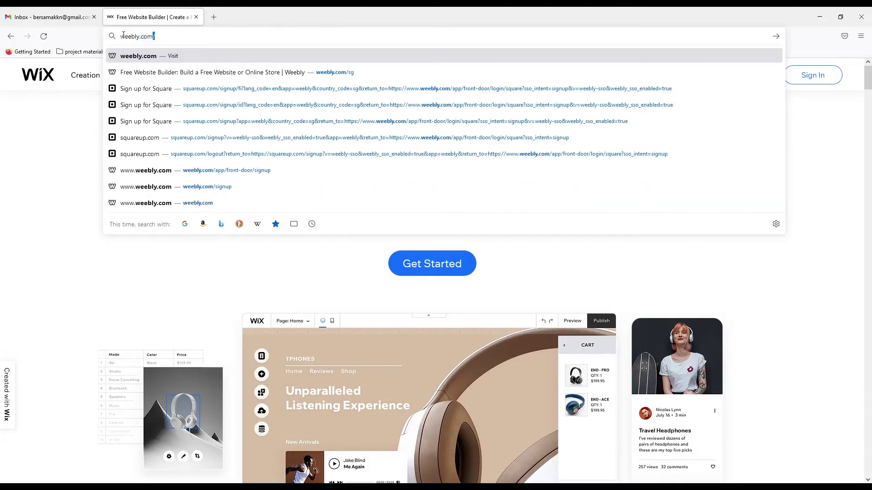
key(BackSpace)
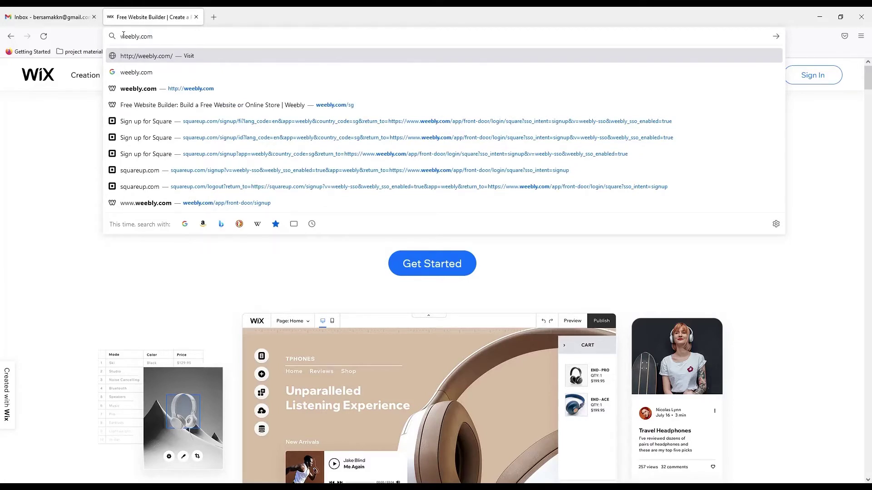
key(Return)
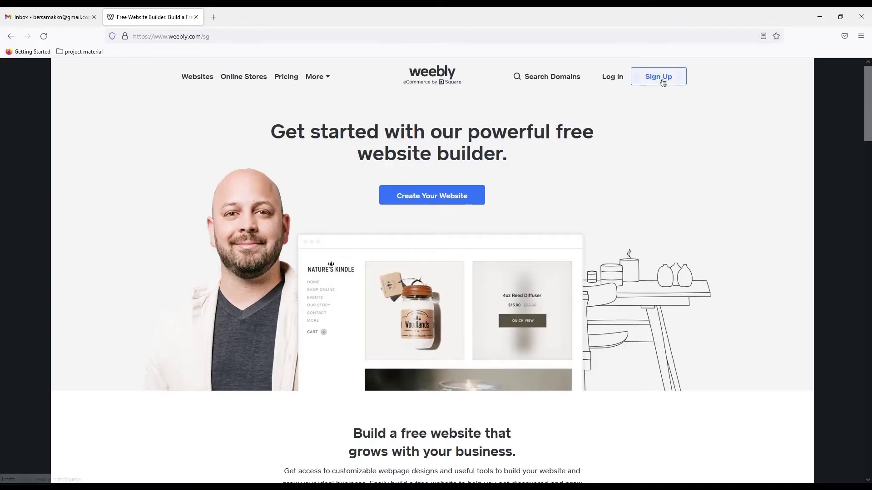
- Start a new Weebly account sign-up and choose Indonesia as the country
click(658, 76)
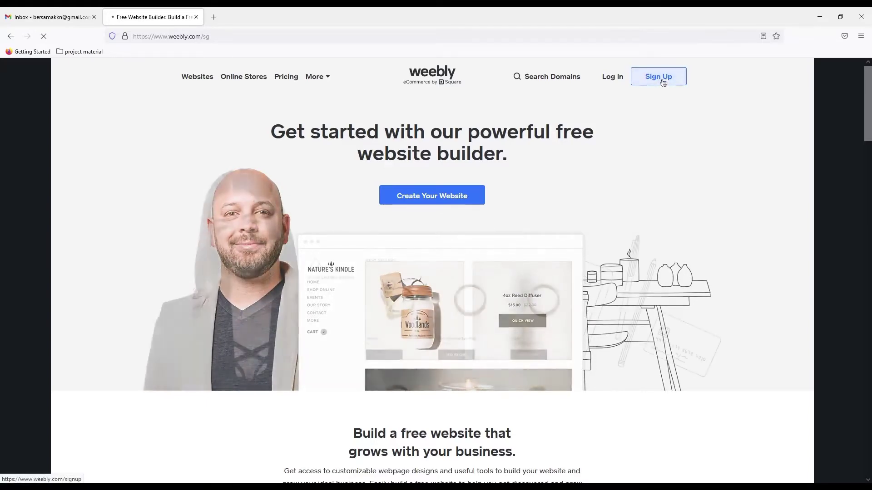
scroll(663, 83, down, 15)
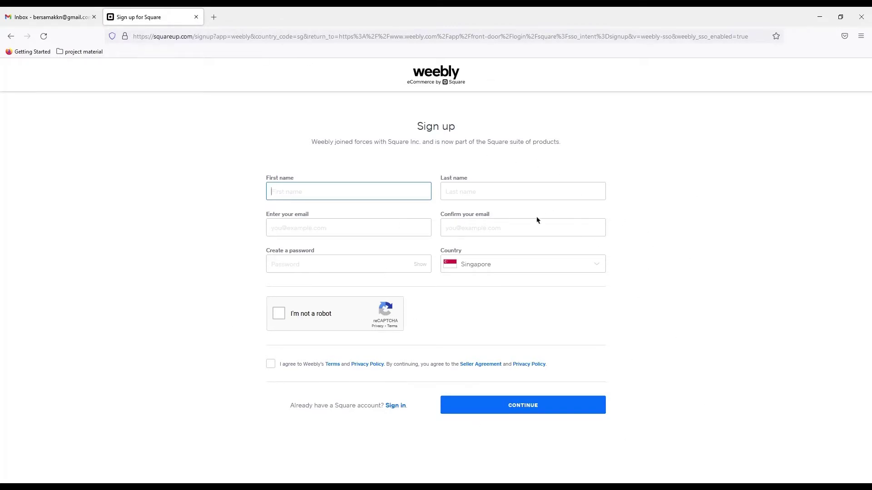
click(584, 269)
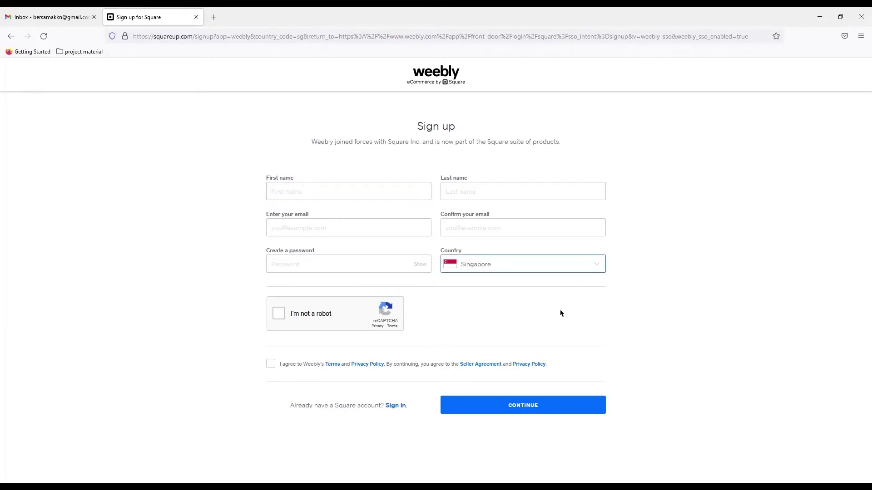
text(indo)
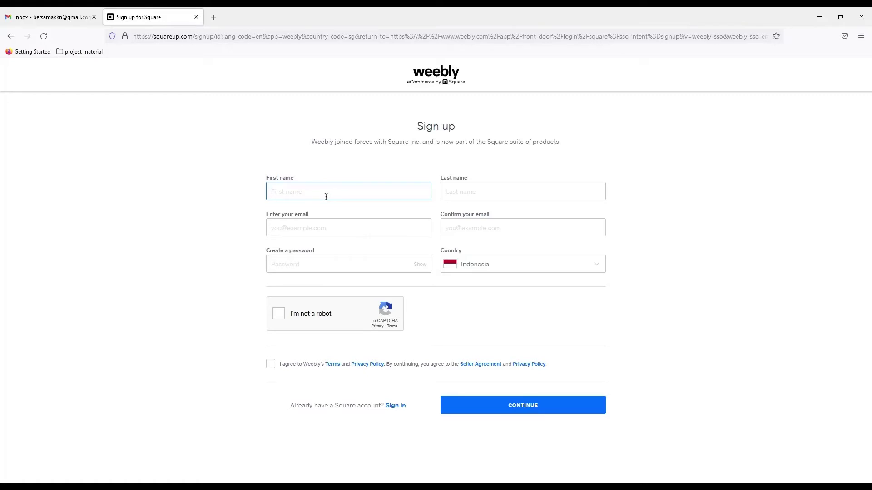
- Enter the first and last name, then the e-mail address and its confirmation
click(493, 190)
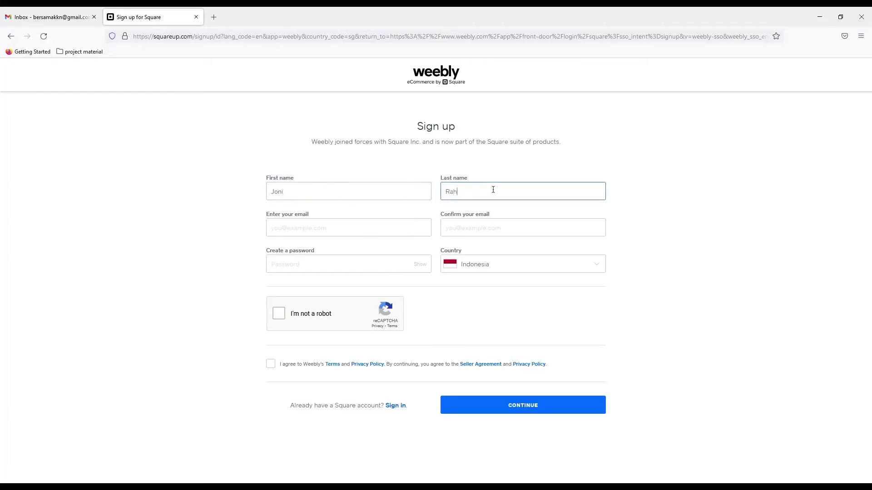
click(364, 228)
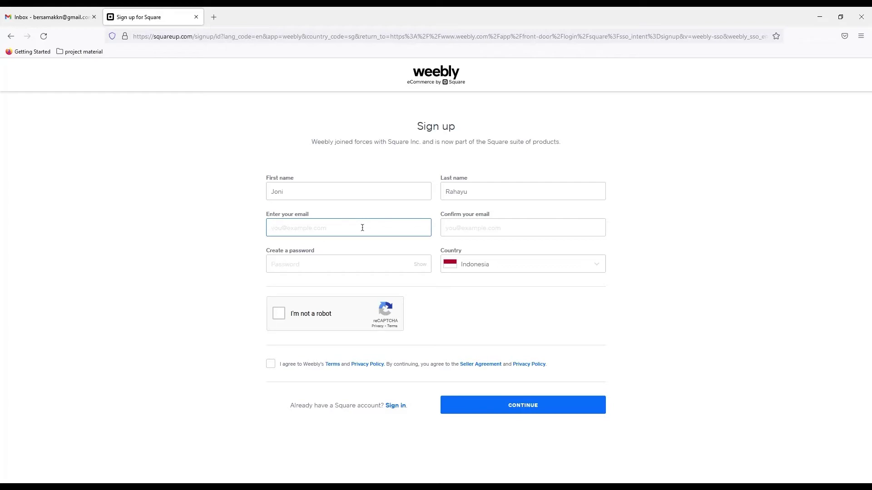
text(kkn)
key(BackSpace)
key(BackSpace)
click(506, 220)
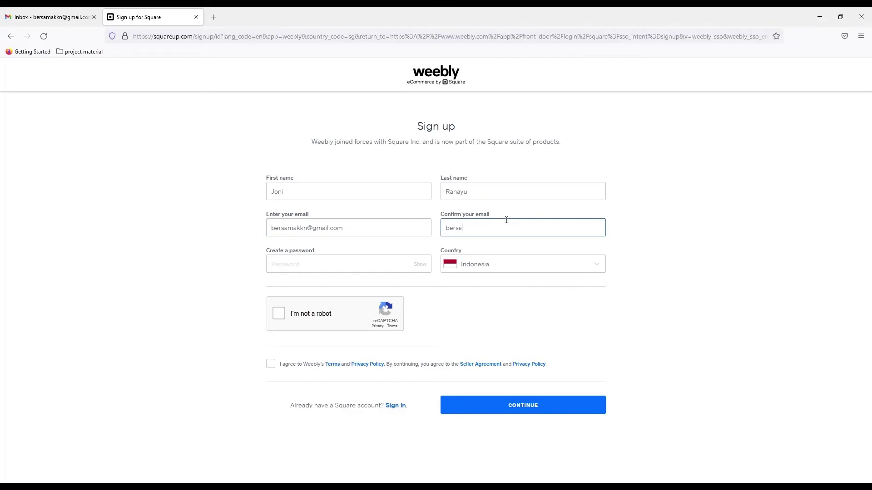
- Set a password, pass the reCAPTCHA, accept the terms, and submit the sign-up form
click(331, 260)
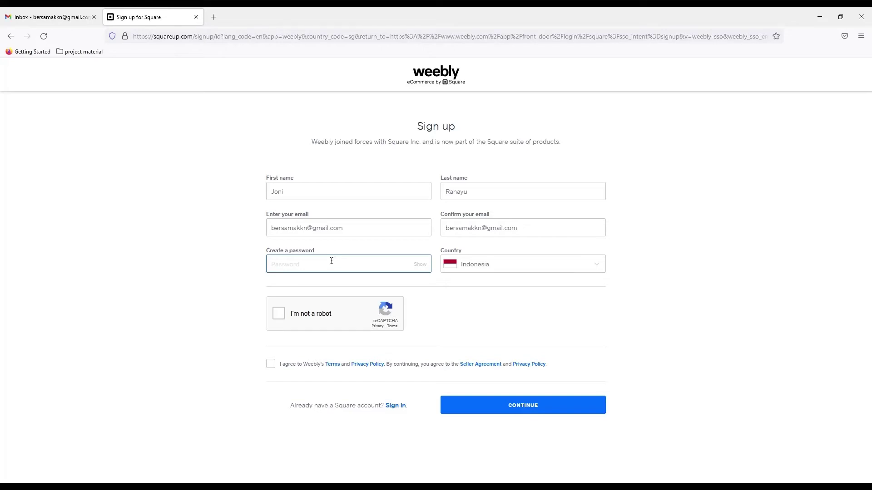
text(•••••)
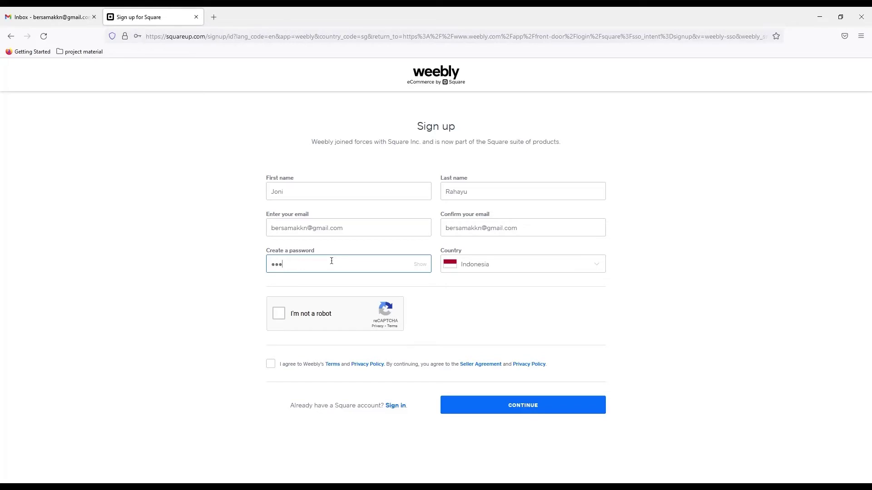
text(••••••)
click(279, 314)
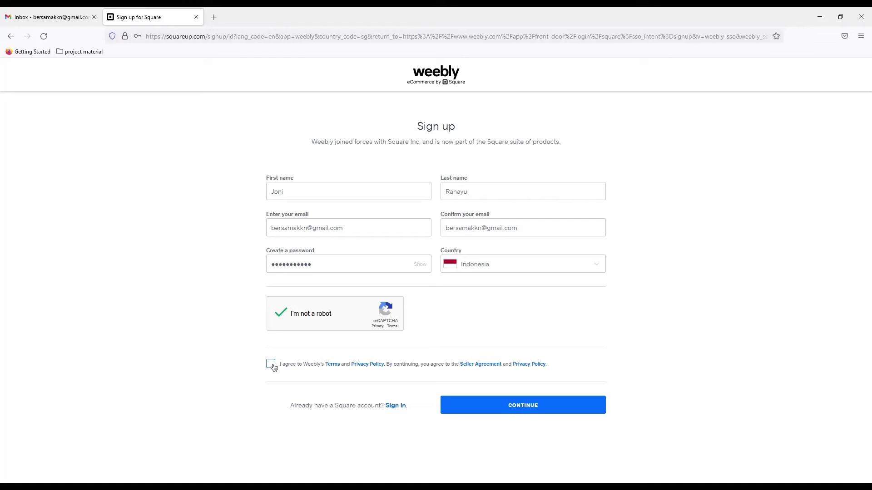
click(273, 367)
click(521, 412)
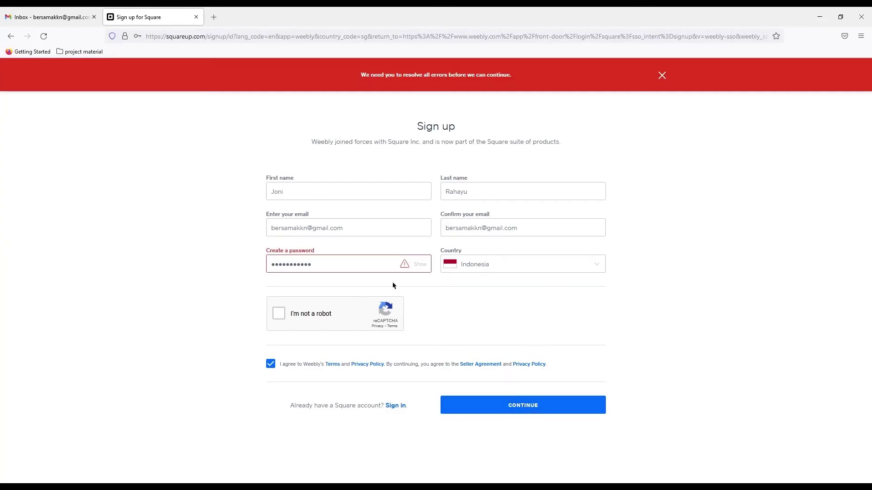
- Replace the rejected password with a stronger one and complete the reCAPTCHA again
click(419, 265)
mouse_move(405, 267)
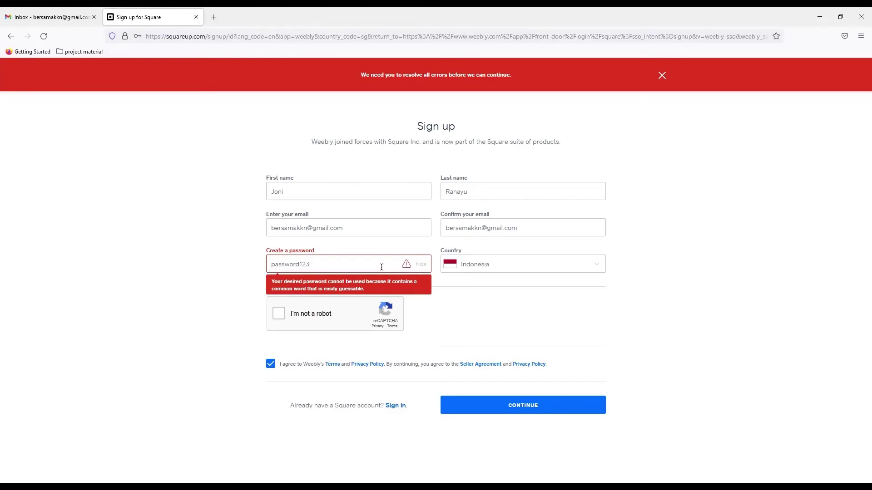
key(ctrl+a)
key(BackSpace)
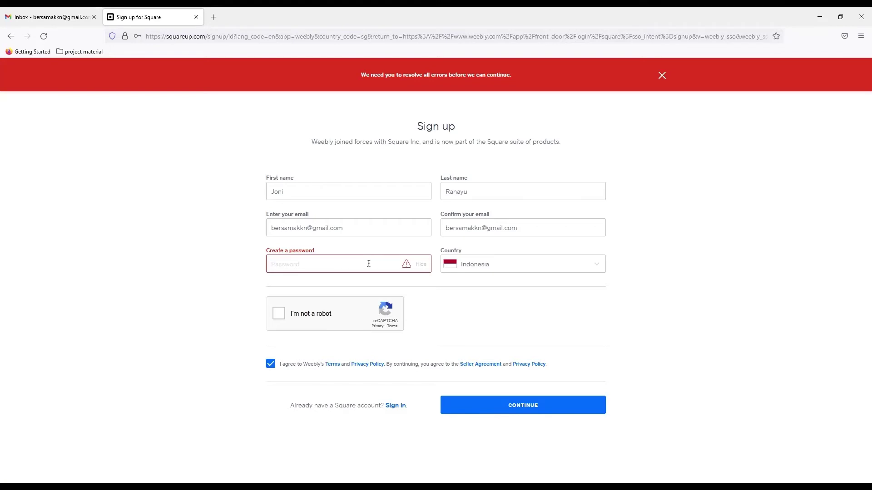
text(K)
key(BackSpace)
text(Passwo)
key(BackSpace)
text(Word)
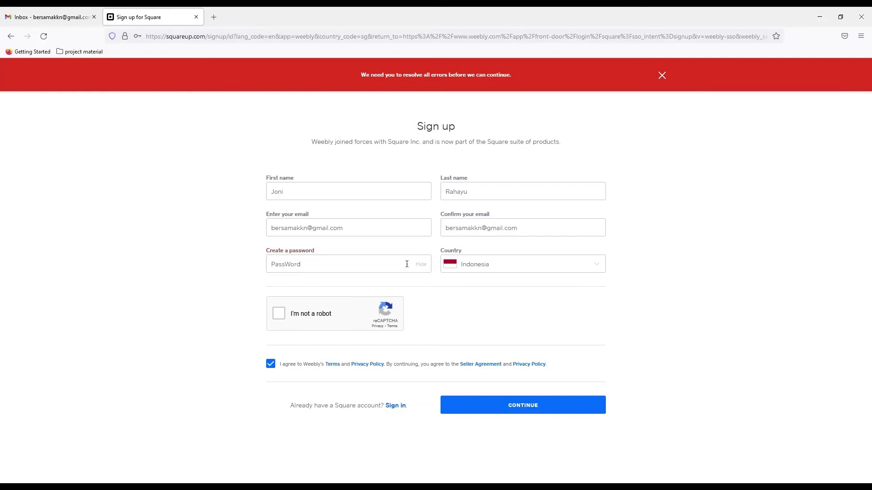
text(123!)
click(278, 318)
- Submit the corrected sign-up form to create the account
click(481, 409)
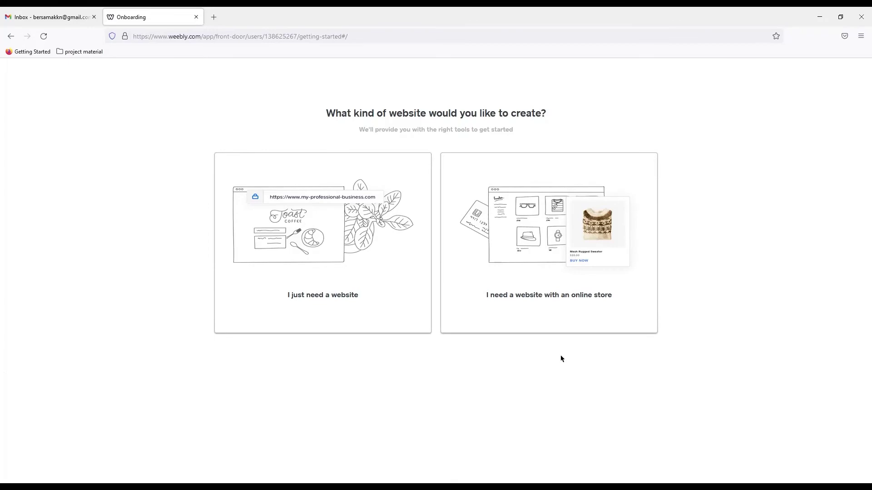
- Choose a website with an online store and name it 'Angkringan Joni'
click(561, 319)
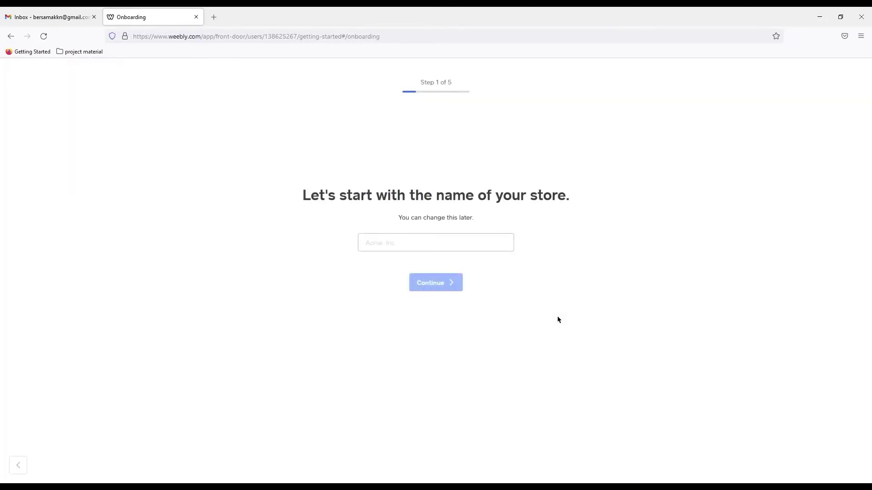
click(440, 242)
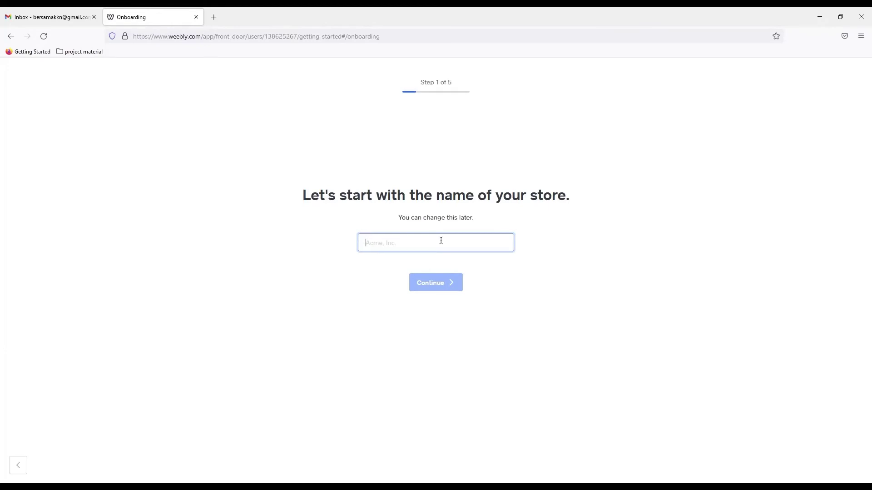
text(Ang)
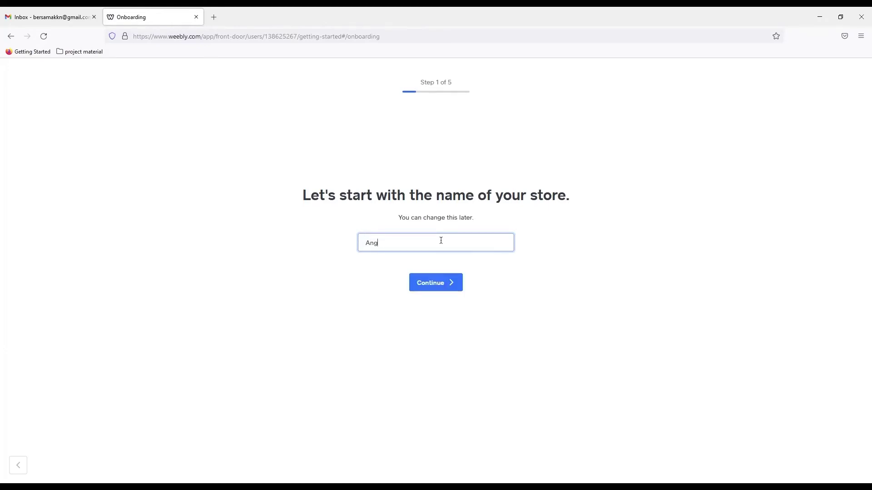
text(kringan Joni)
click(428, 289)
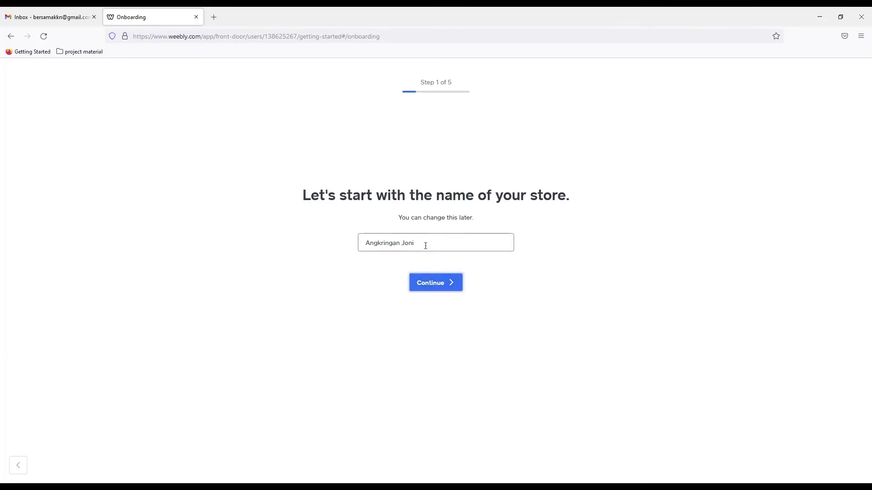
click(436, 286)
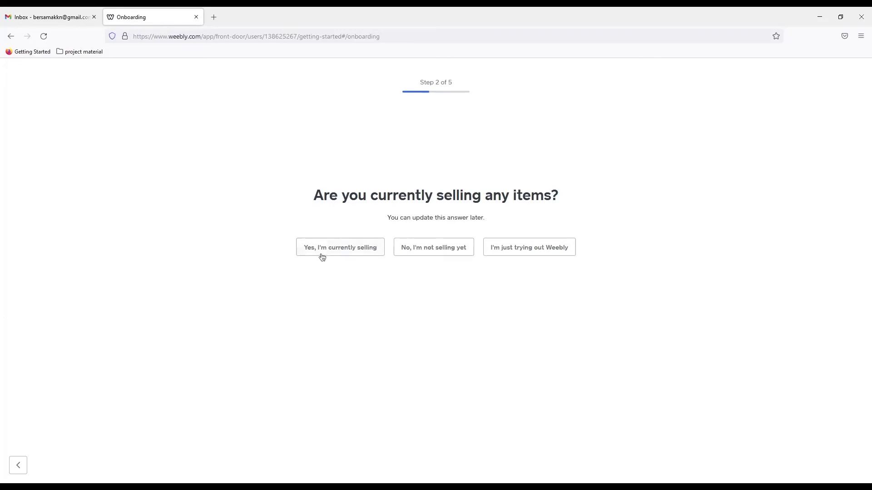
- Answer that items are already sold in person only, and pick Food & Drink as the category
click(357, 249)
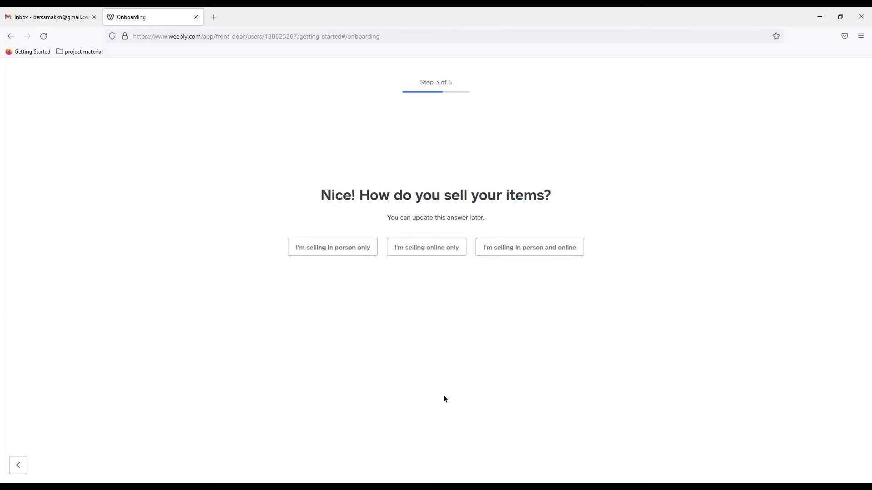
click(414, 255)
click(337, 255)
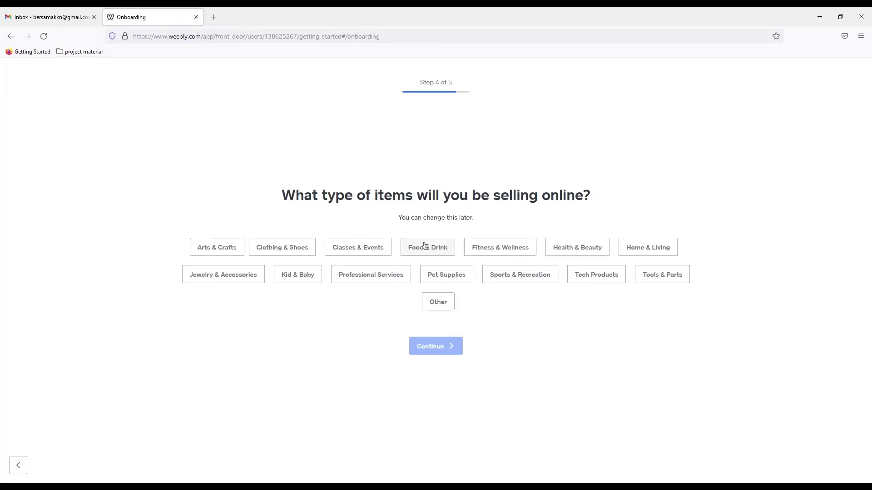
click(424, 246)
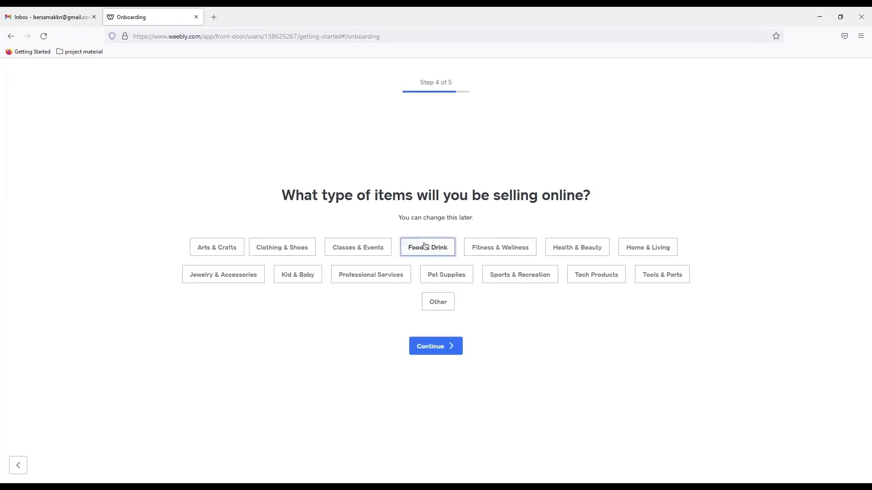
click(436, 346)
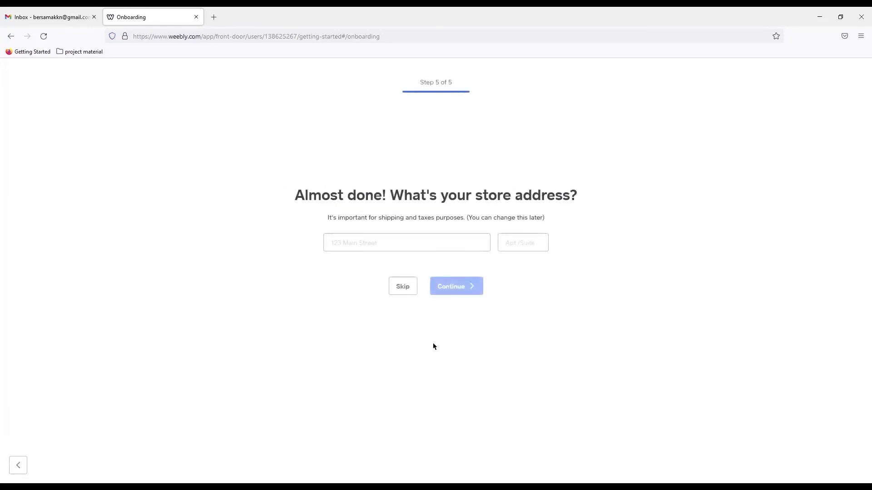
- Fill in the store's street address from the Google suggestions and finish onboarding
click(435, 248)
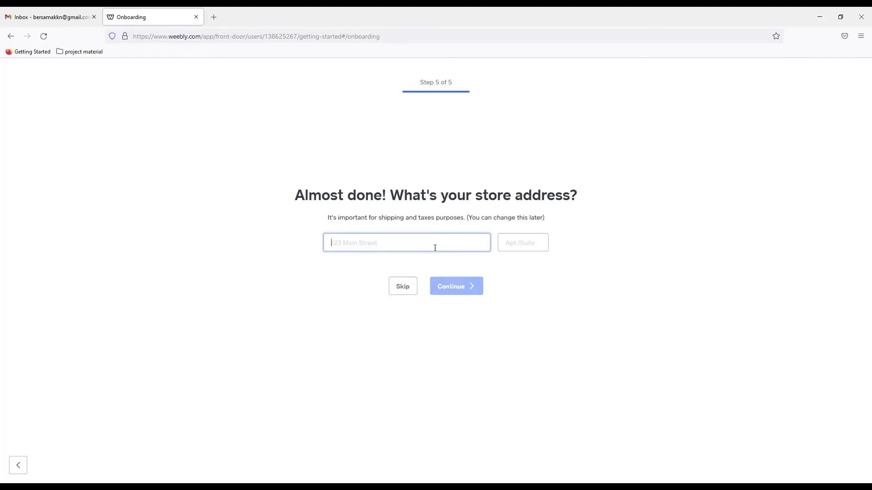
text(Jl)
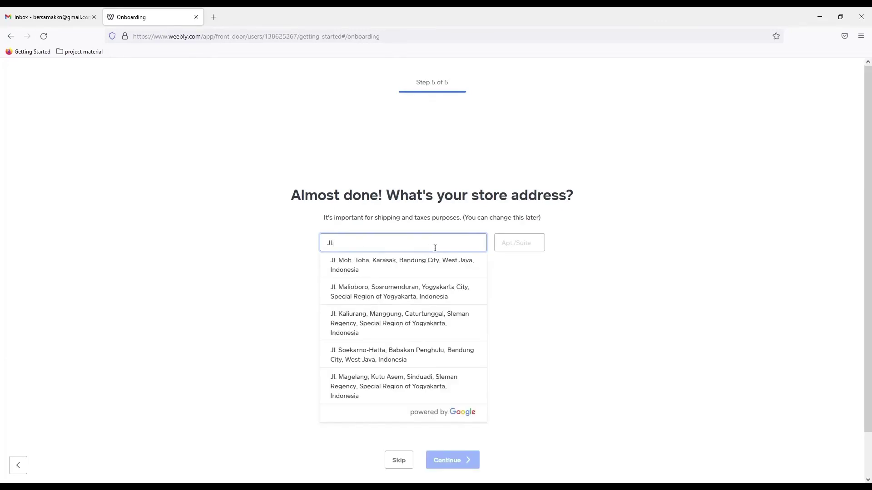
text(. Mali)
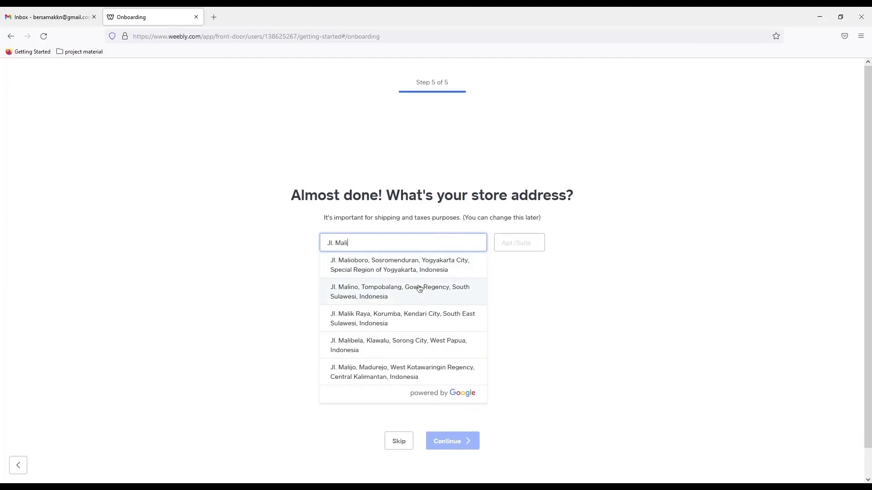
click(417, 271)
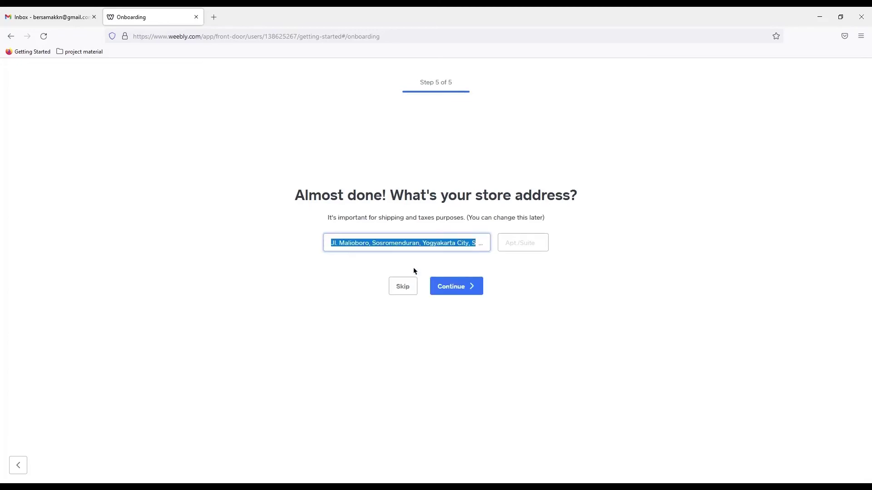
click(417, 243)
click(454, 265)
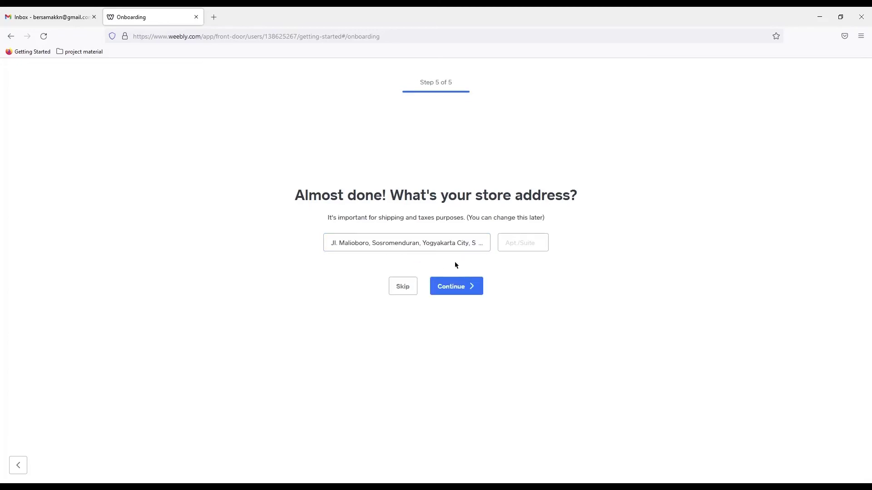
click(516, 247)
click(460, 287)
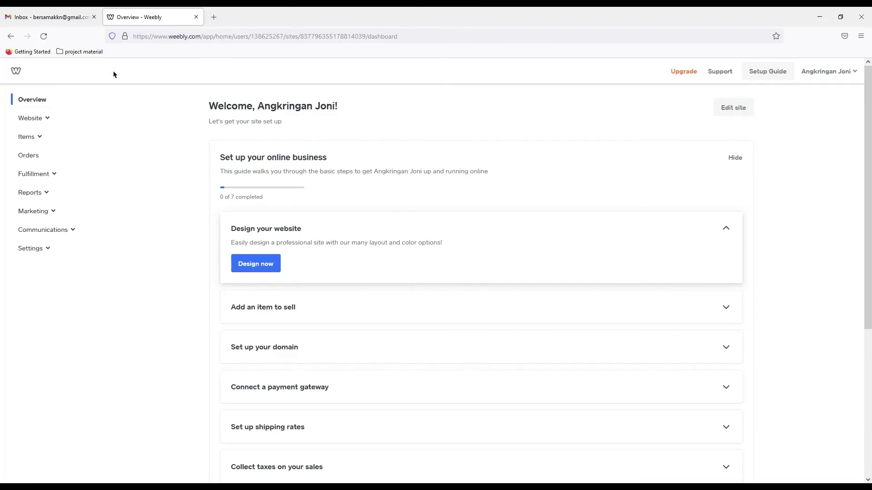
- Once the store dashboard loads, switch to the Gmail inbox
click(69, 17)
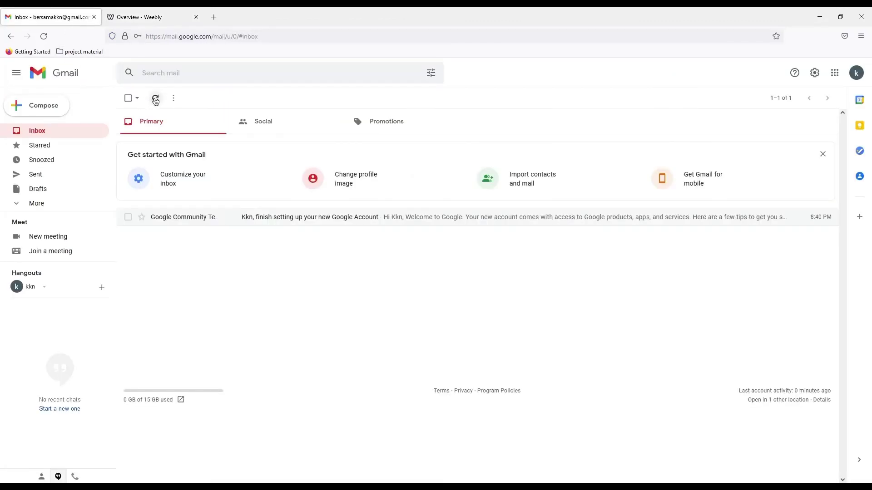